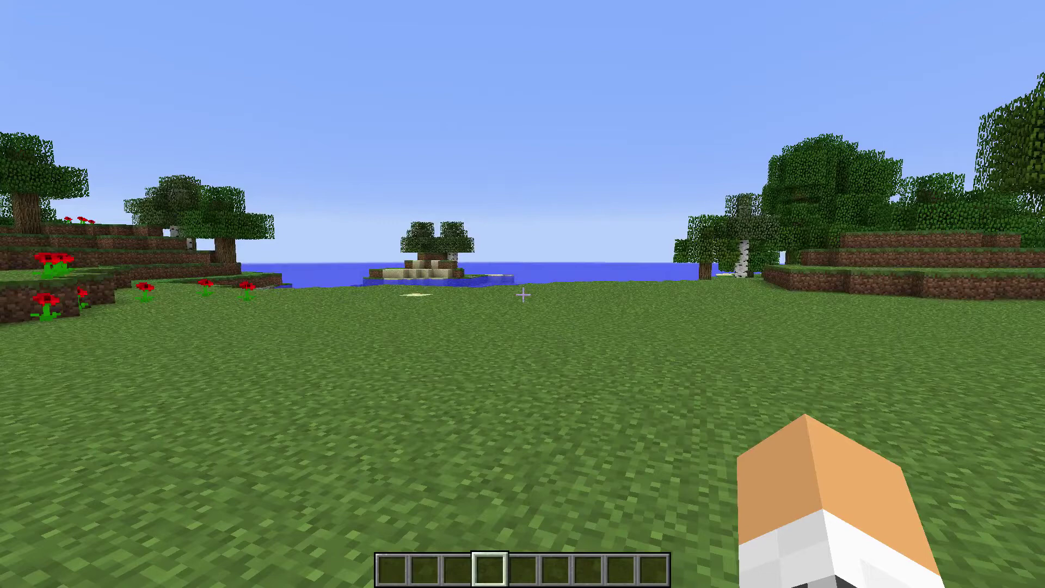
- Run /cc and pick aqua as the chat colour
{"action": "key", "text": "slash"}
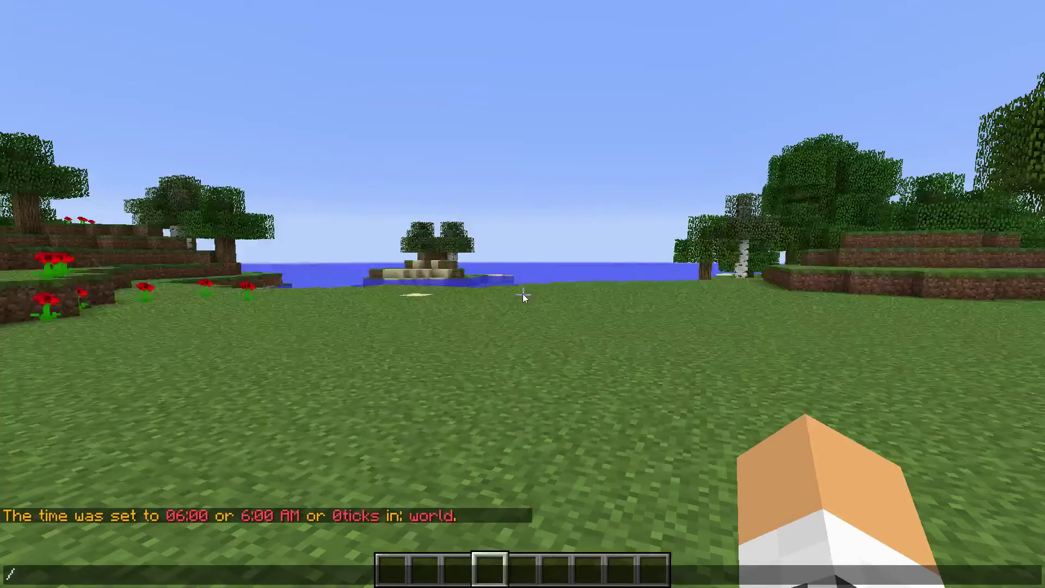
{"action": "type", "text": "cc"}
{"action": "key", "text": "Return"}
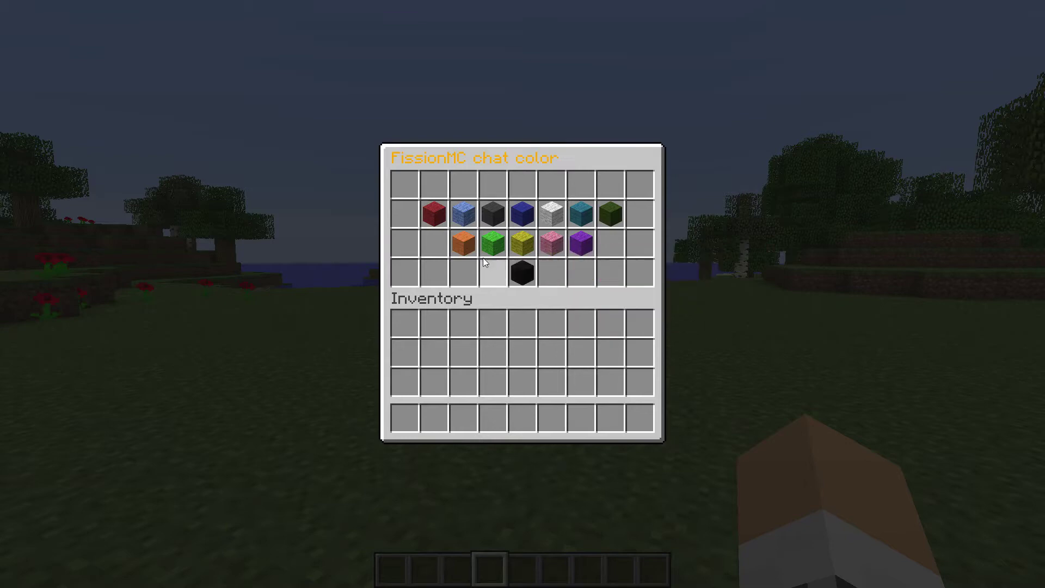
{"action": "left_click", "coordinate": [464, 213]}
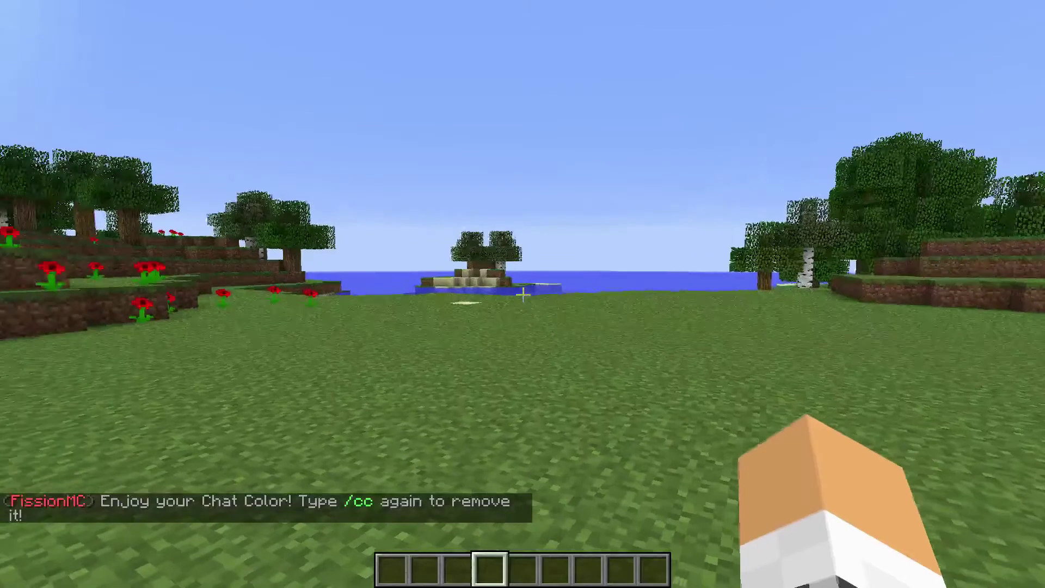
- Send the test message 'wdawdawawd' three times in the new chat colour
{"action": "type", "text": "twdawdawawd"}
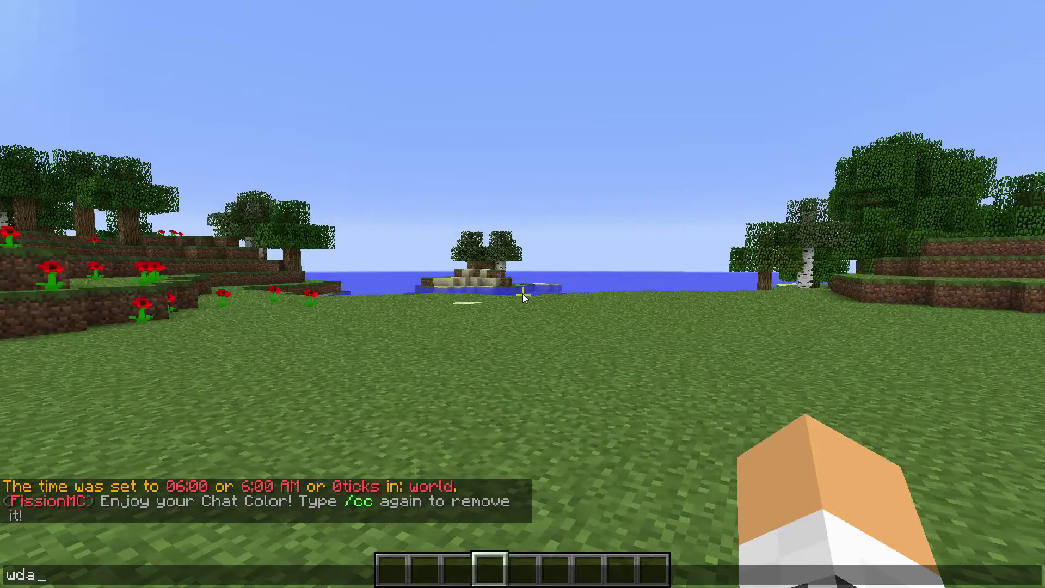
{"action": "key", "text": "Return"}
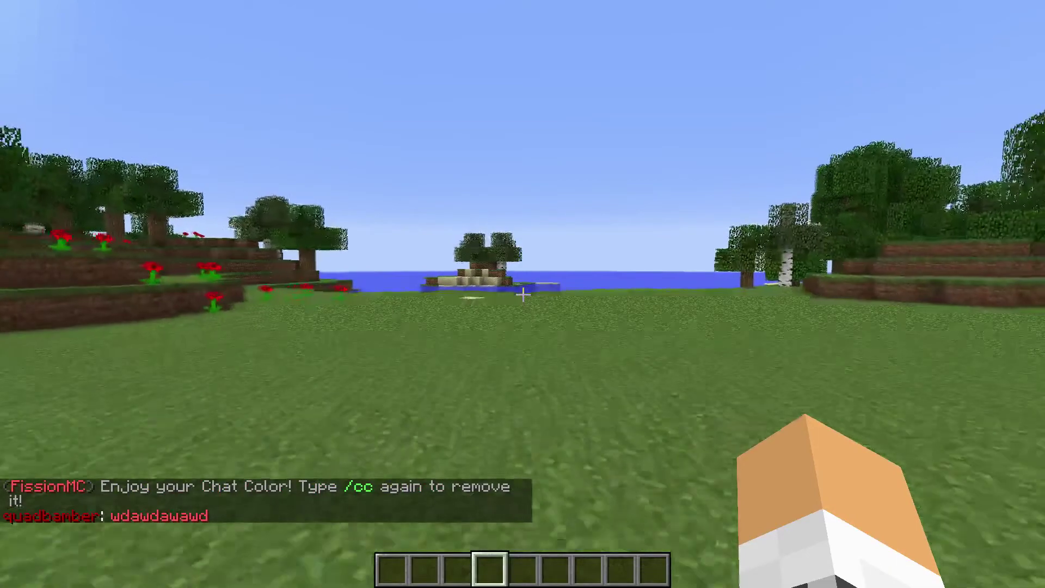
{"action": "key", "text": "t"}
{"action": "key", "text": "Up"}
{"action": "key", "text": "Return"}
{"action": "key", "text": "t"}
{"action": "key", "text": "Up"}
{"action": "key", "text": "Return"}
{"action": "key", "text": "t"}
{"action": "key", "text": "Up"}
{"action": "key", "text": "Return"}
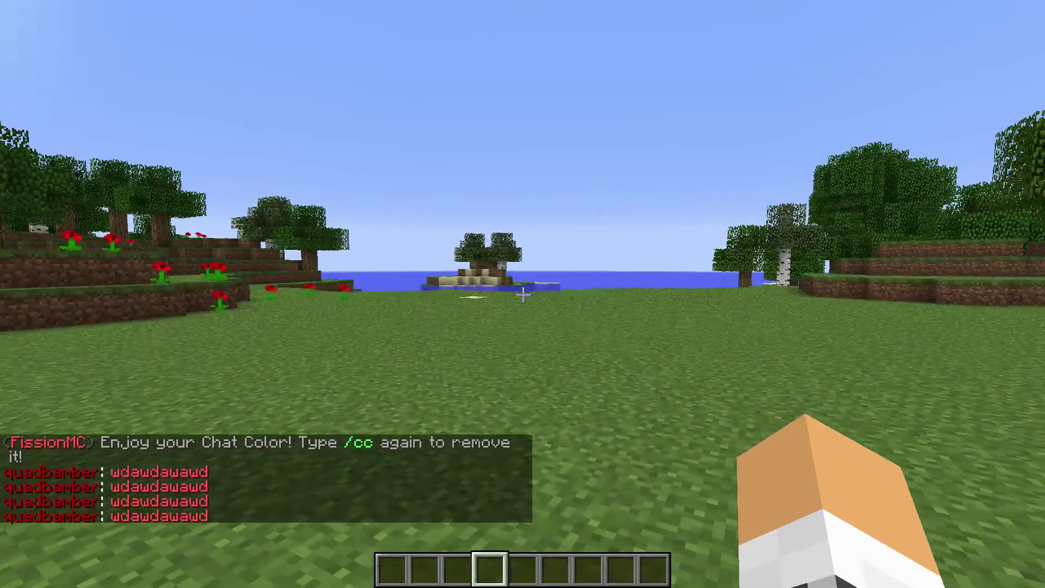
- Walk forward, then rerun /cc from chat history to remove the chat colour
{"action": "key", "text": "w"}
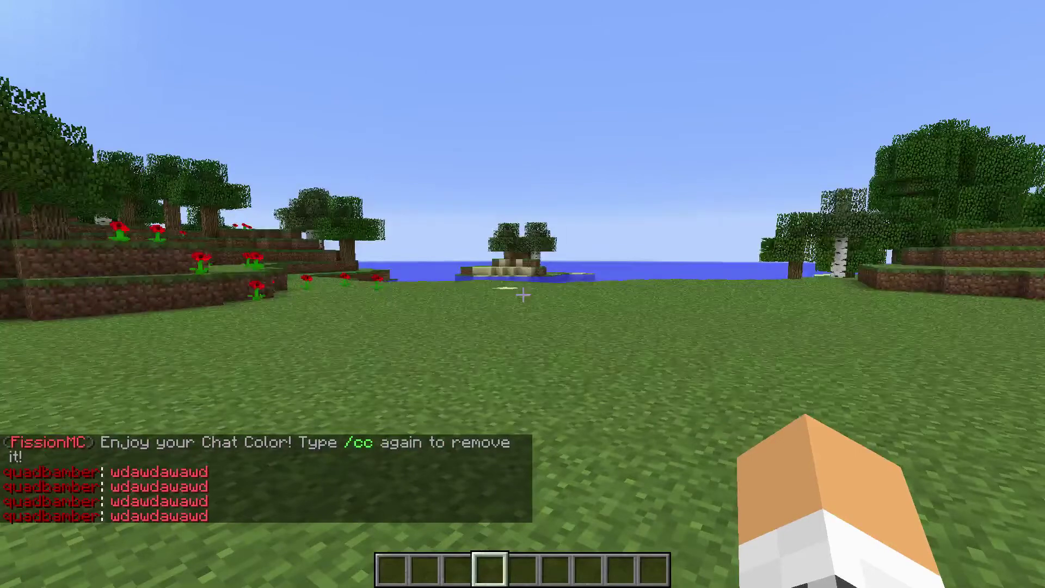
{"action": "key", "text": "t"}
{"action": "key", "text": "Up"}
{"action": "key", "text": "Up"}
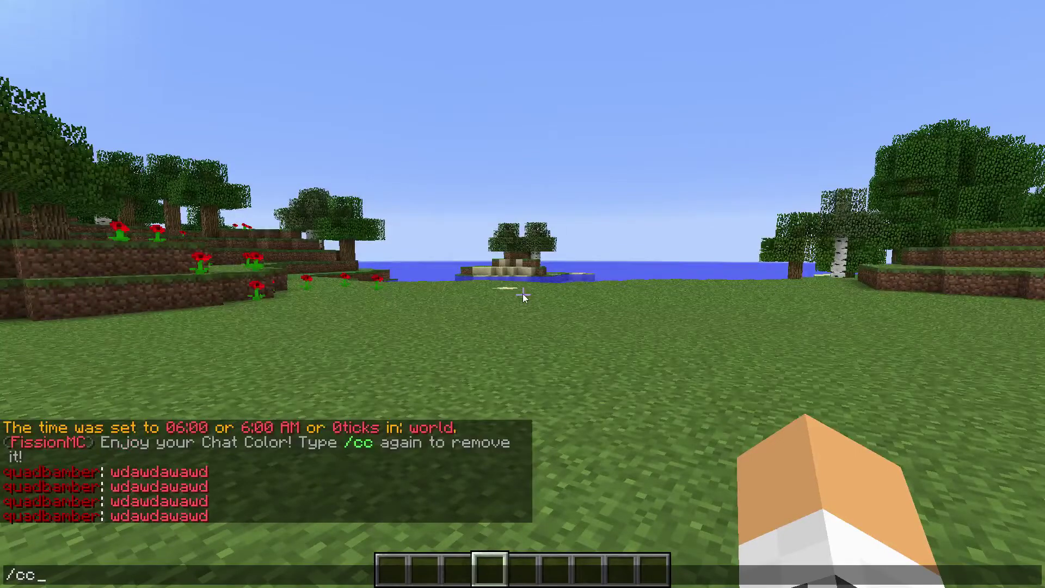
{"action": "key", "text": "Return"}
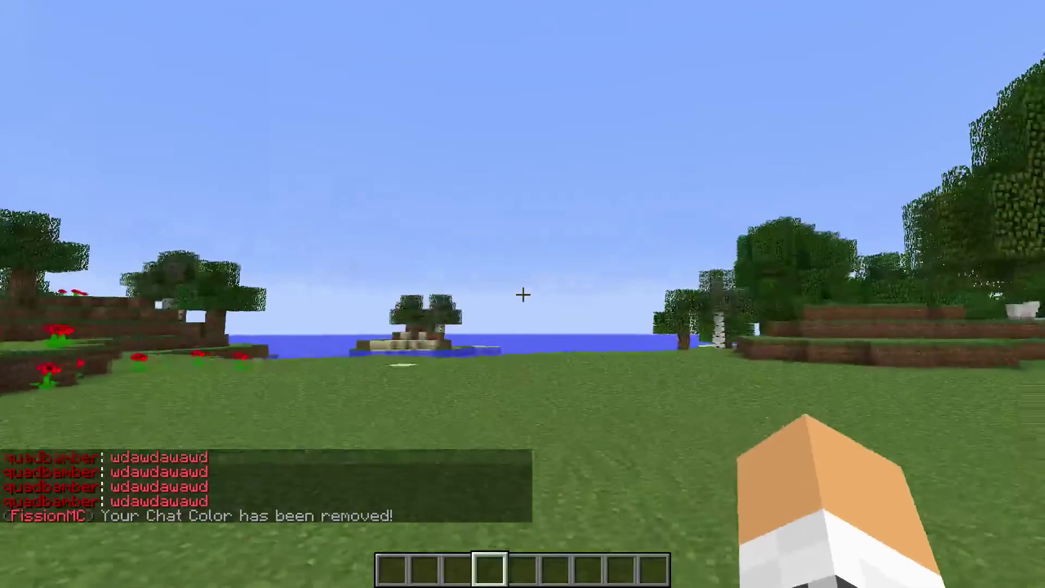
- Rerun /cc and choose the black Rainbow wool option
{"action": "key", "text": "t"}
{"action": "key", "text": "Up"}
{"action": "key", "text": "Return"}
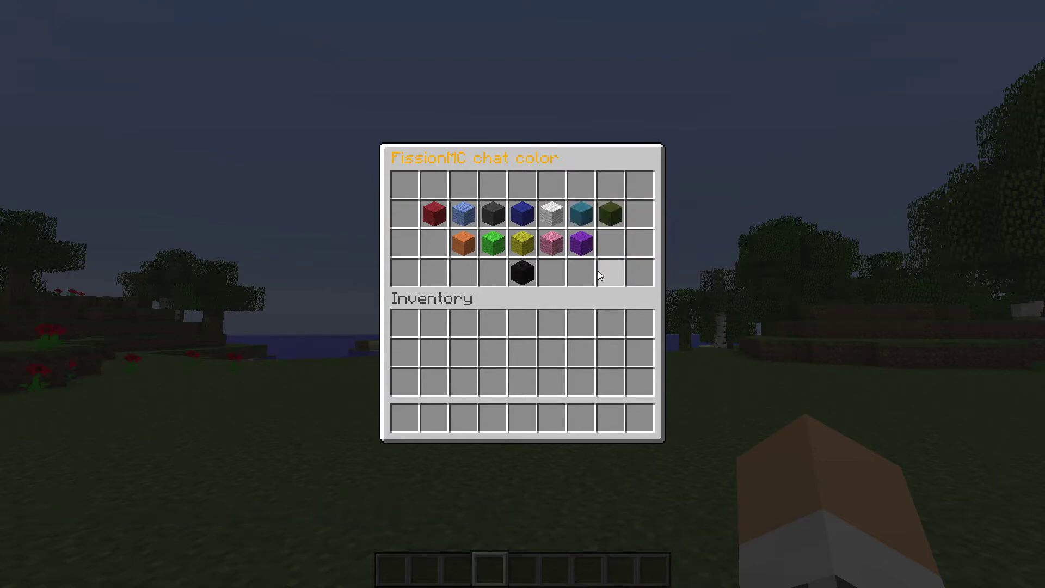
{"action": "left_click", "coordinate": [518, 270]}
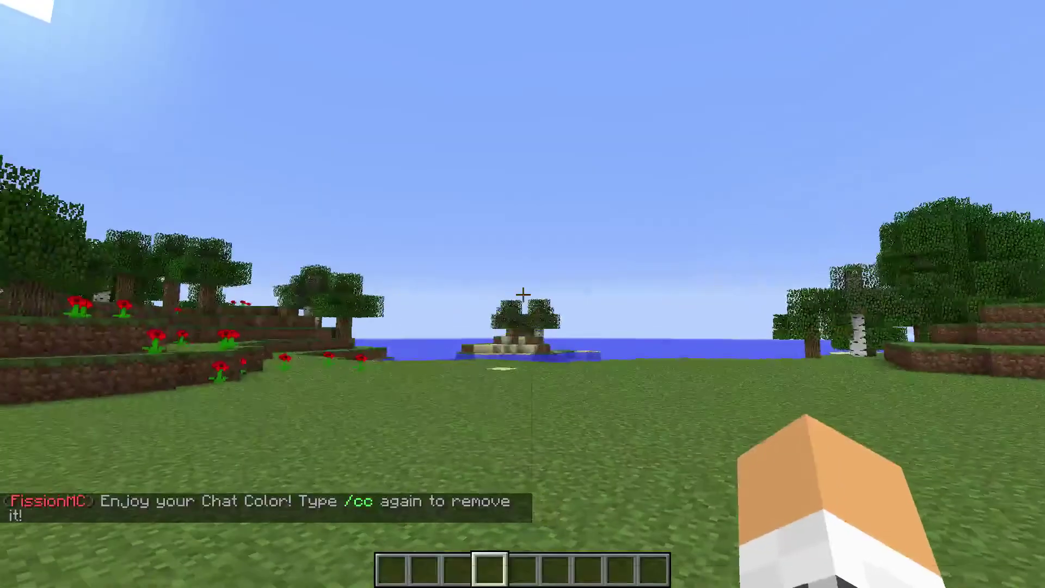
- Send 'awdw\dad' in rainbow colours, walk forward, and resend it
{"action": "type", "text": "tawdw\\dad"}
{"action": "key", "text": "Return"}
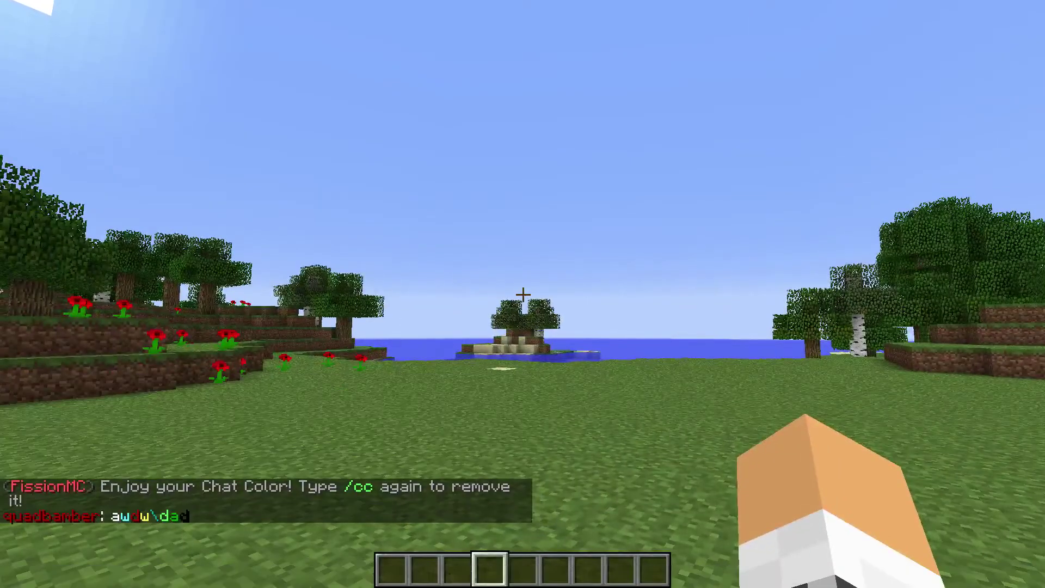
{"action": "key", "text": "w"}
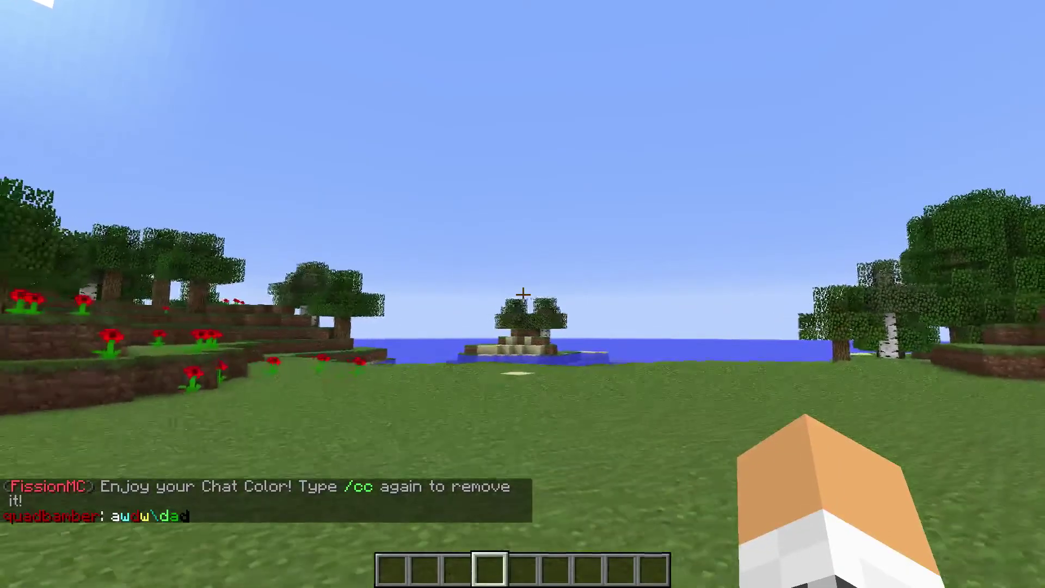
{"action": "key", "text": "t"}
{"action": "key", "text": "Up"}
{"action": "key", "text": "Return"}
{"action": "key", "text": "w"}
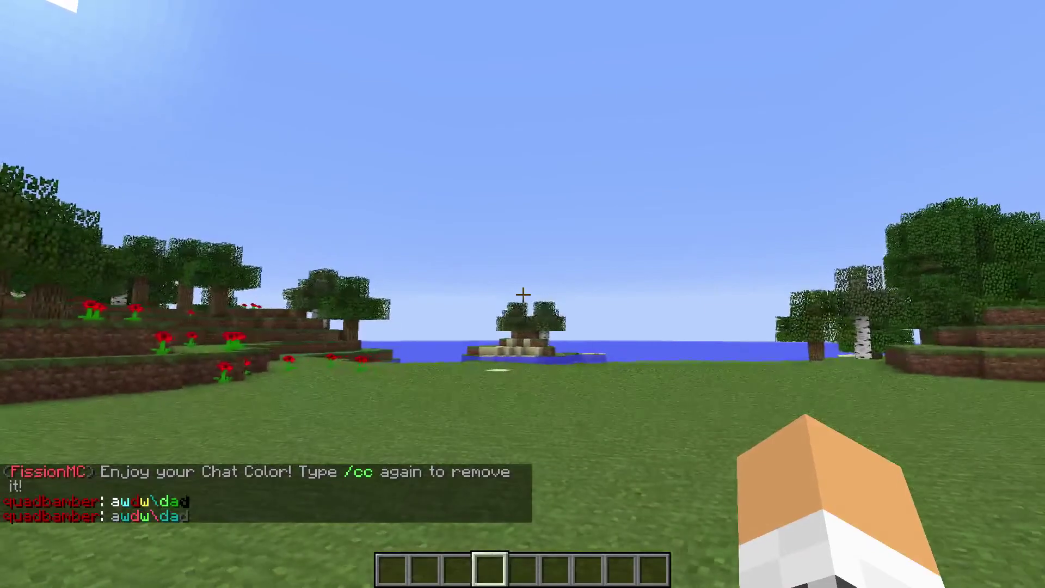
{"action": "mouse_move", "coordinate": [452, 318]}
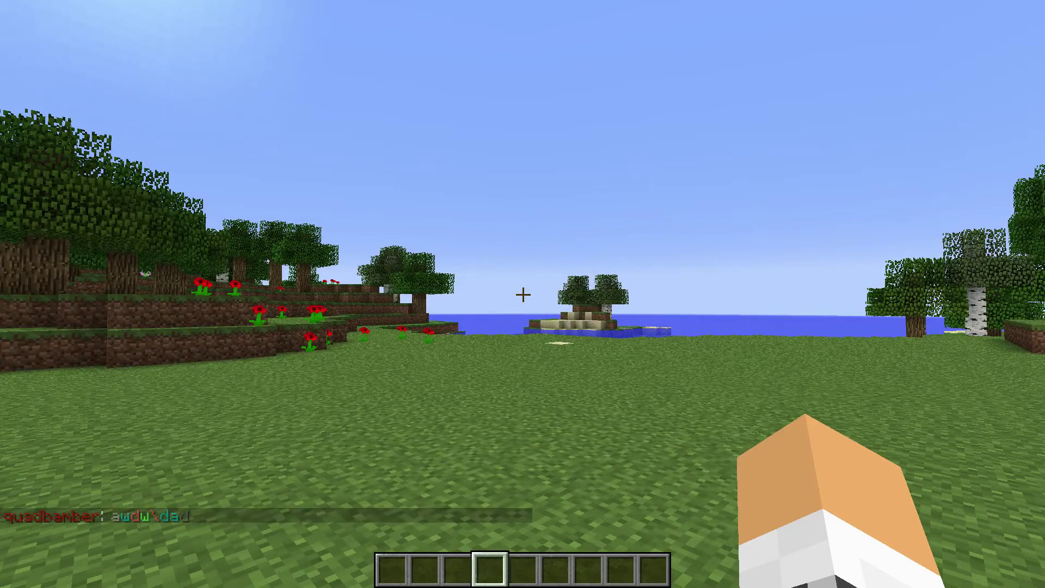
- Walk forward toward the island and look around the surroundings
{"action": "key", "text": "w"}
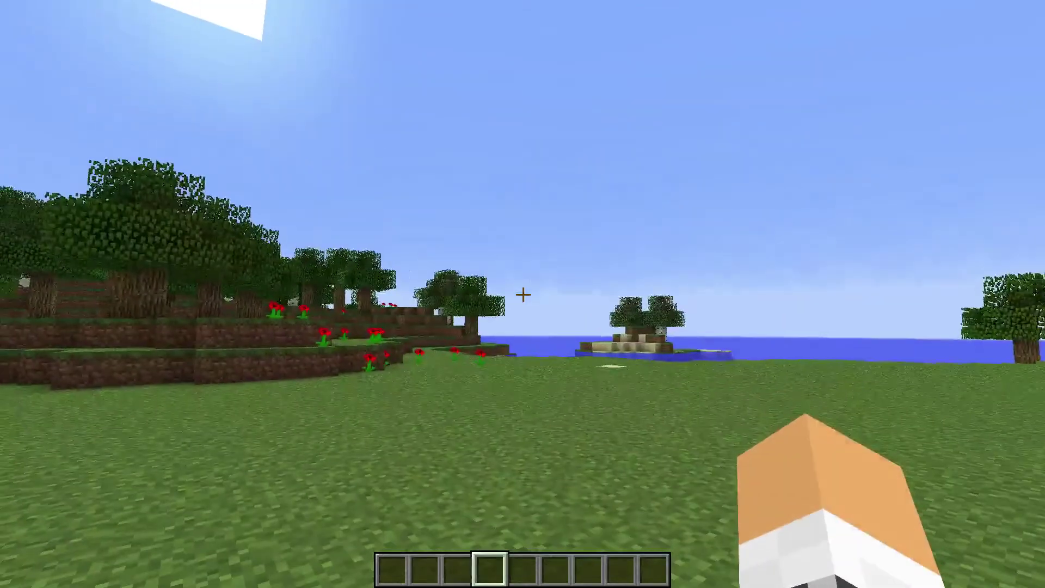
{"action": "key", "text": "w"}
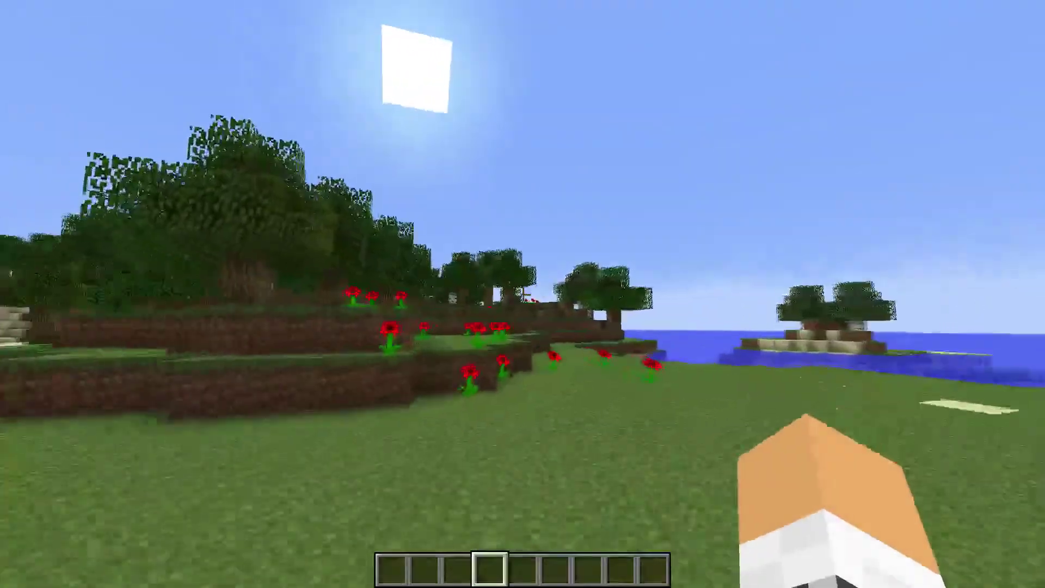
{"action": "key", "text": "w"}
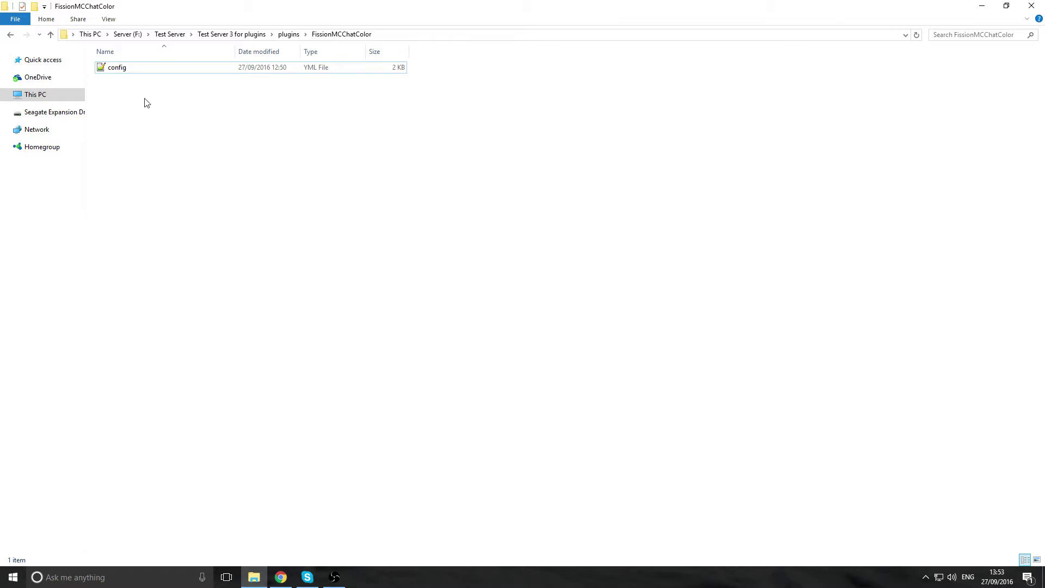
- Open the FissionMCChatColor config.yml in Notepad++
{"action": "left_click", "coordinate": [130, 73]}
{"action": "double_click", "coordinate": [131, 72]}
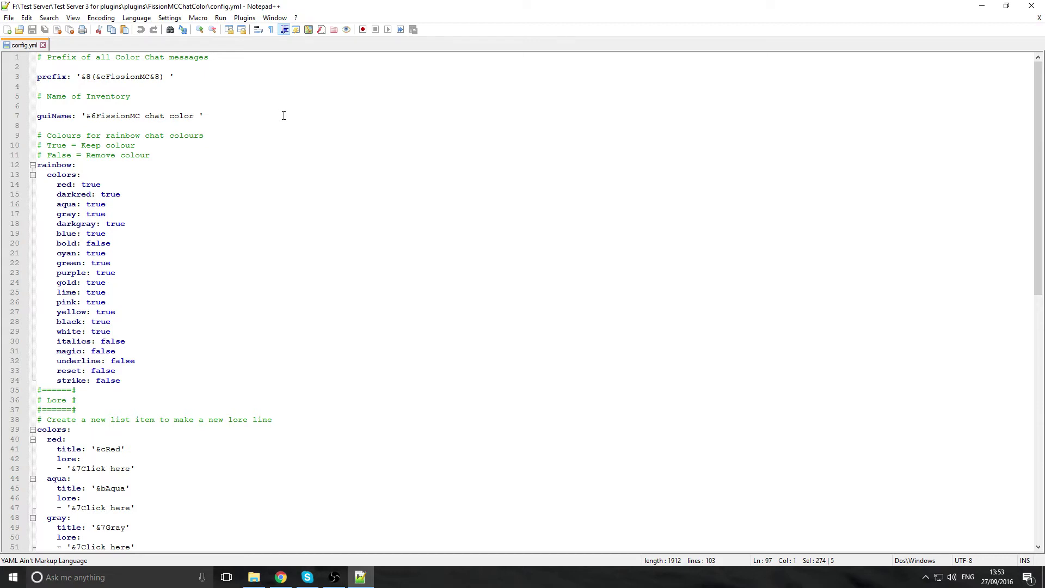
{"action": "left_click", "coordinate": [284, 115]}
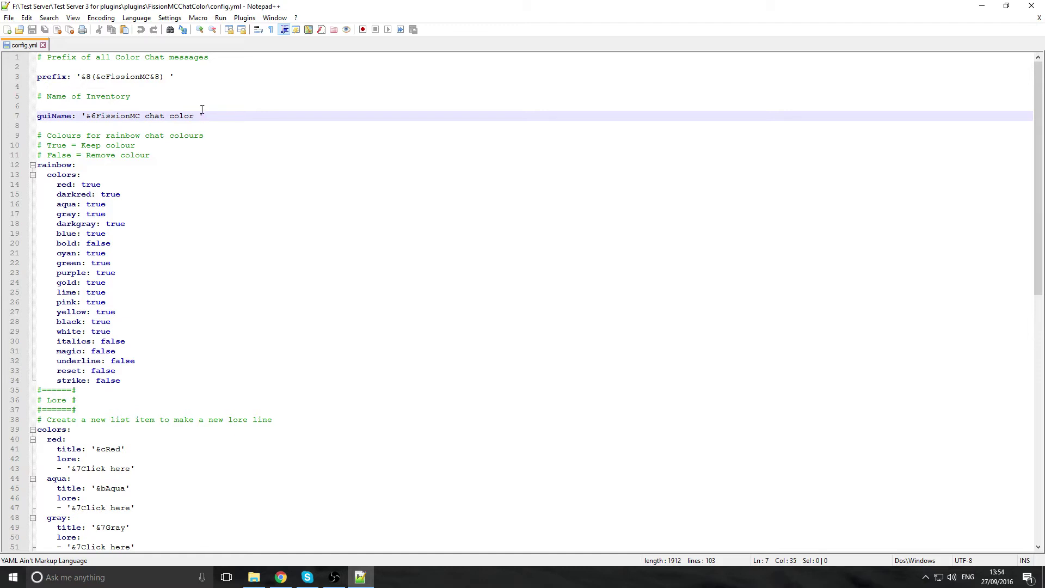
{"action": "left_click_drag", "start_coordinate": [96, 116], "coordinate": [140, 116]}
{"action": "scroll", "coordinate": [195, 105], "scroll_direction": "down", "scroll_amount": 1}
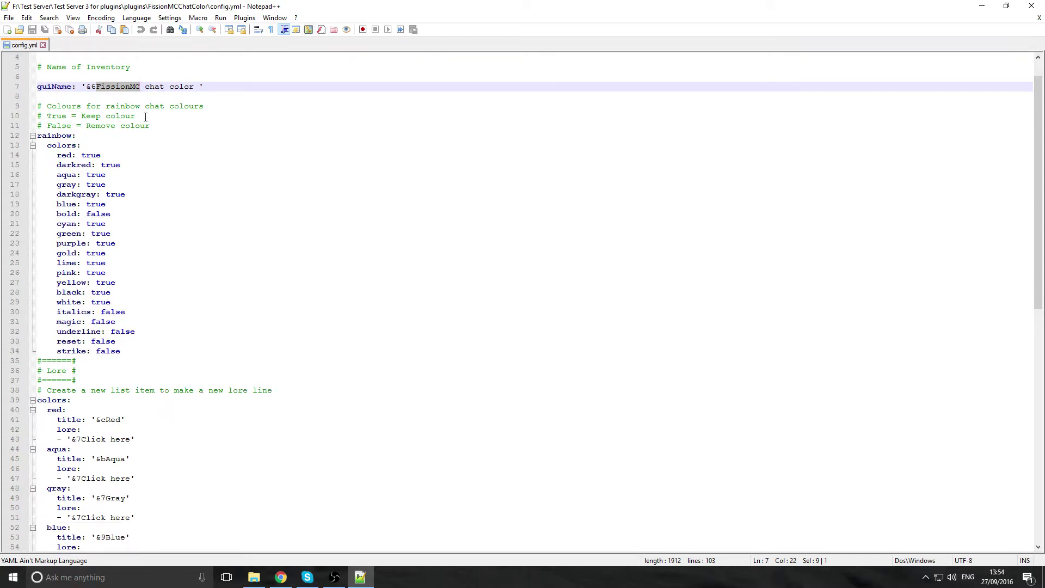
{"action": "left_click", "coordinate": [159, 168]}
{"action": "left_click", "coordinate": [103, 129]}
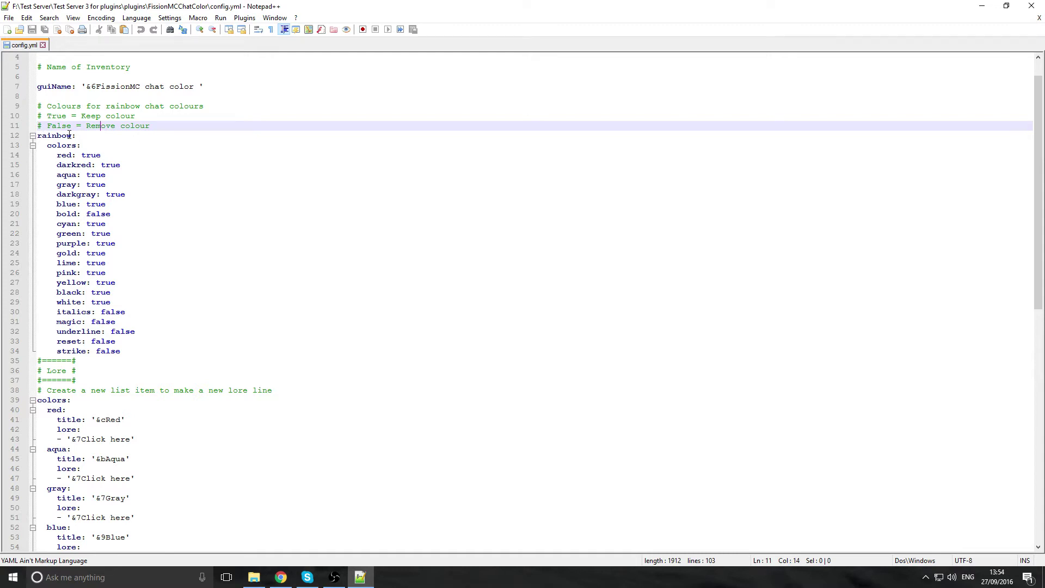
{"action": "scroll", "coordinate": [89, 190], "scroll_direction": "up", "scroll_amount": 1}
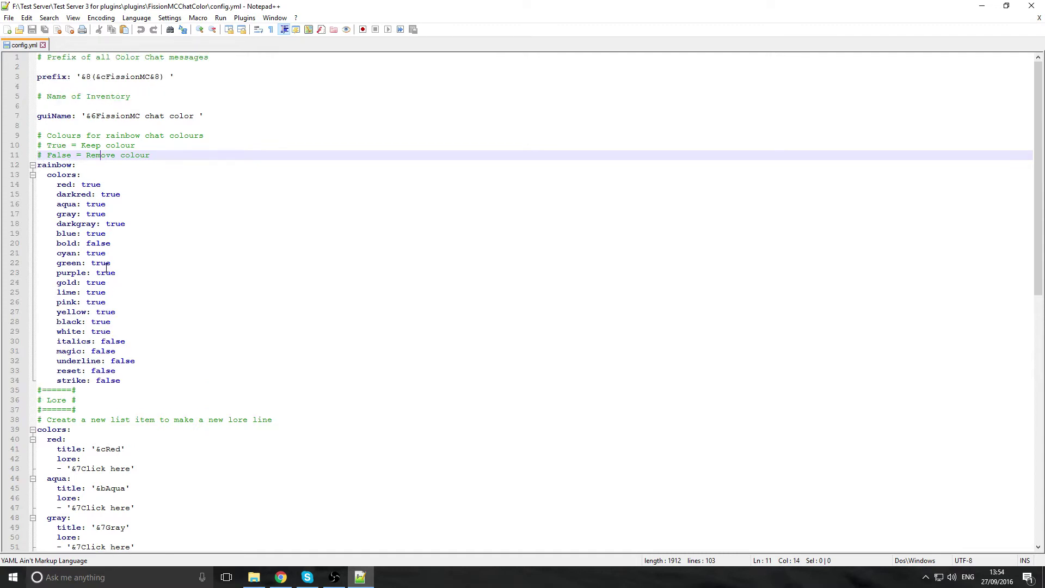
{"action": "left_click", "coordinate": [117, 329]}
{"action": "double_click", "coordinate": [122, 361]}
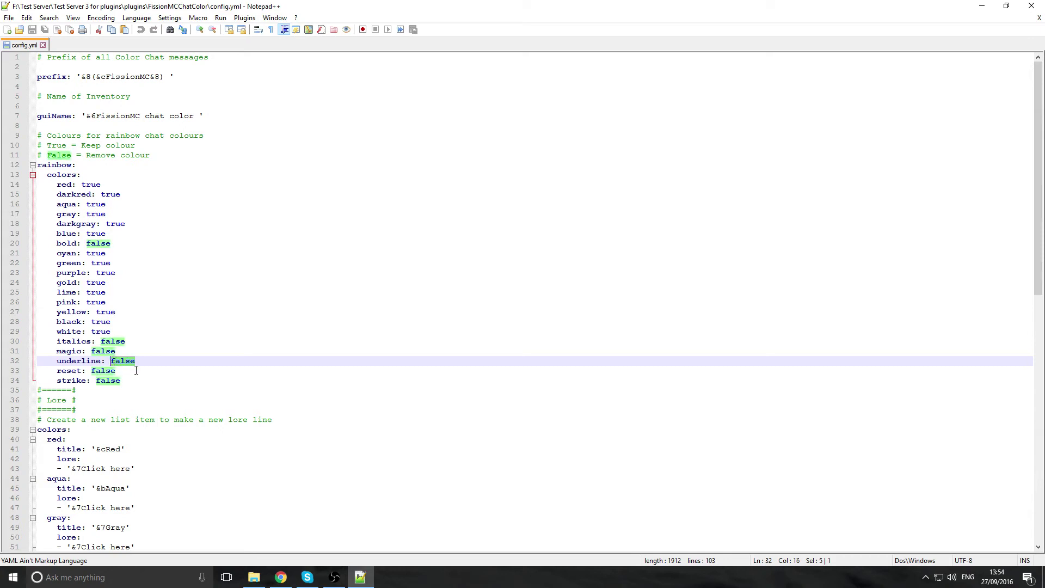
{"action": "key", "text": "Right"}
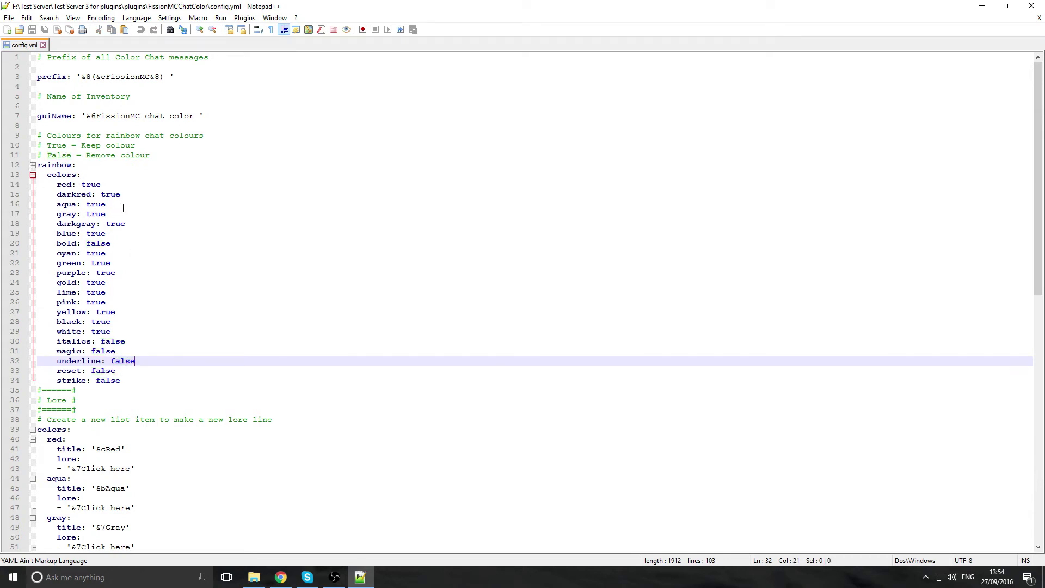
{"action": "scroll", "coordinate": [123, 208], "scroll_direction": "down", "scroll_amount": 10}
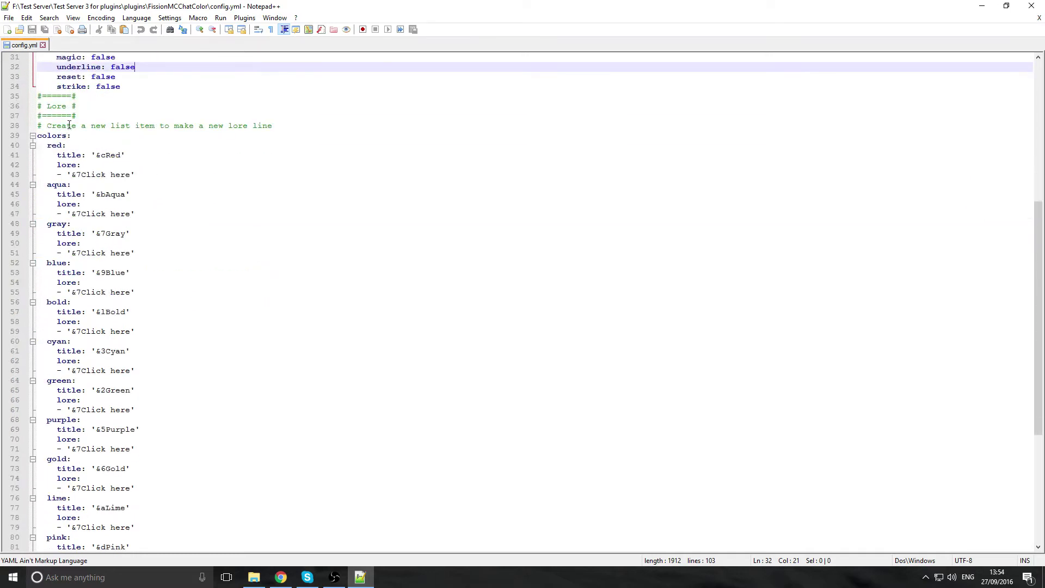
{"action": "scroll", "coordinate": [106, 155], "scroll_direction": "down", "scroll_amount": 2}
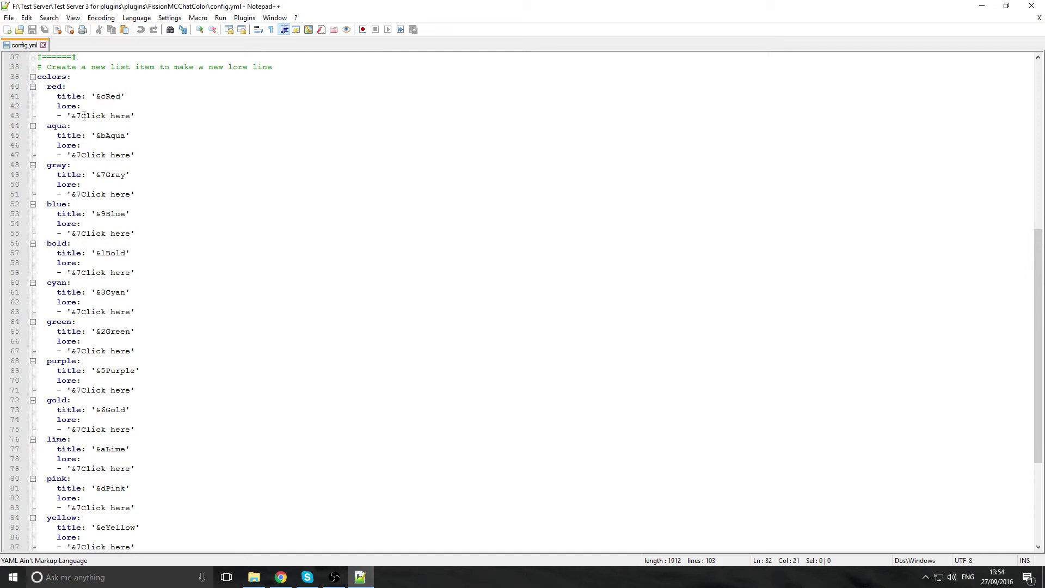
{"action": "left_click_drag", "start_coordinate": [137, 116], "coordinate": [57, 116]}
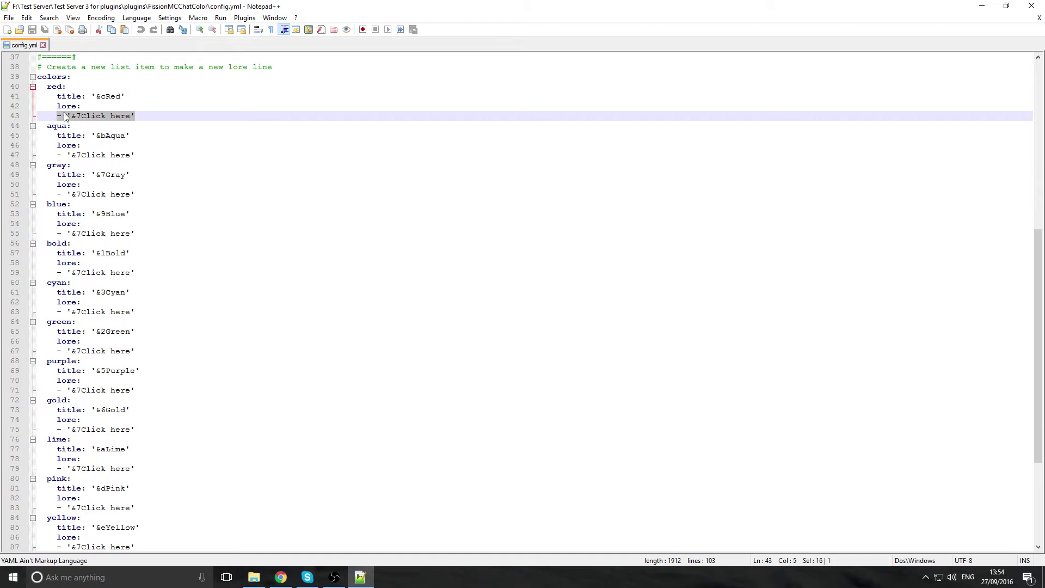
{"action": "left_click", "coordinate": [190, 114]}
{"action": "scroll", "coordinate": [169, 293], "scroll_direction": "down", "scroll_amount": 6}
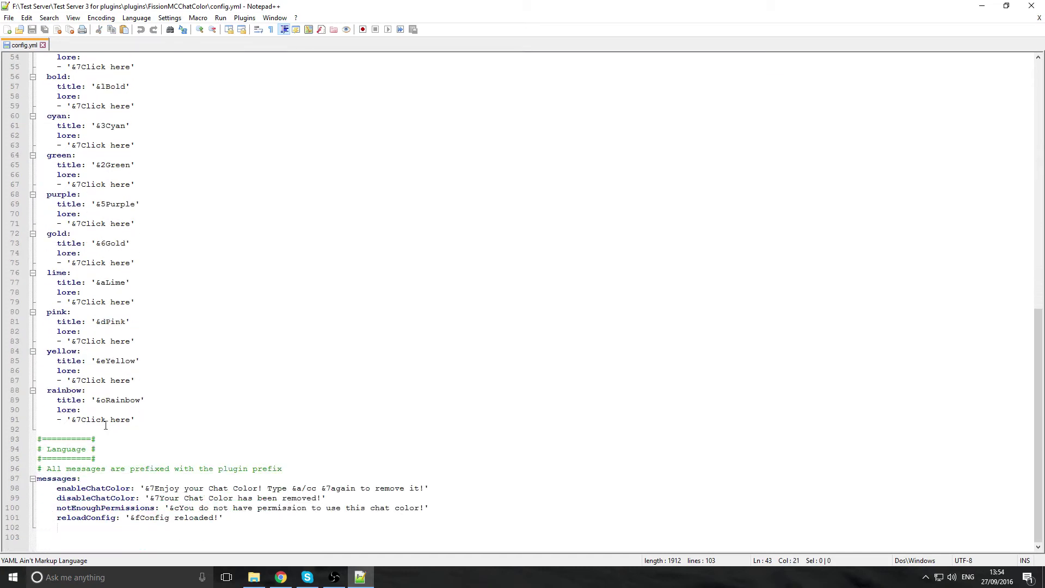
{"action": "left_click_drag", "start_coordinate": [224, 518], "coordinate": [134, 519]}
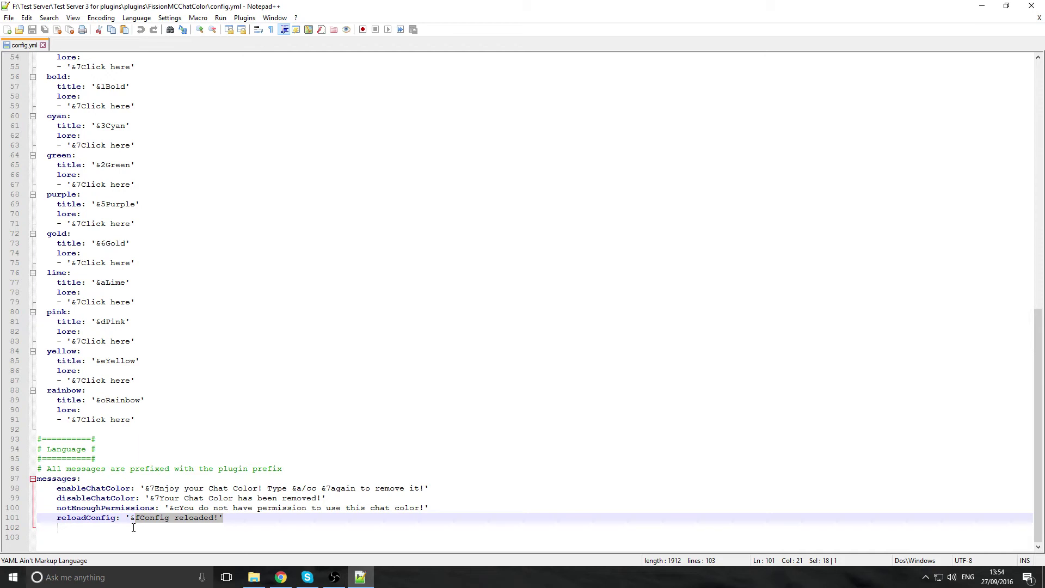
{"action": "left_click", "coordinate": [168, 520]}
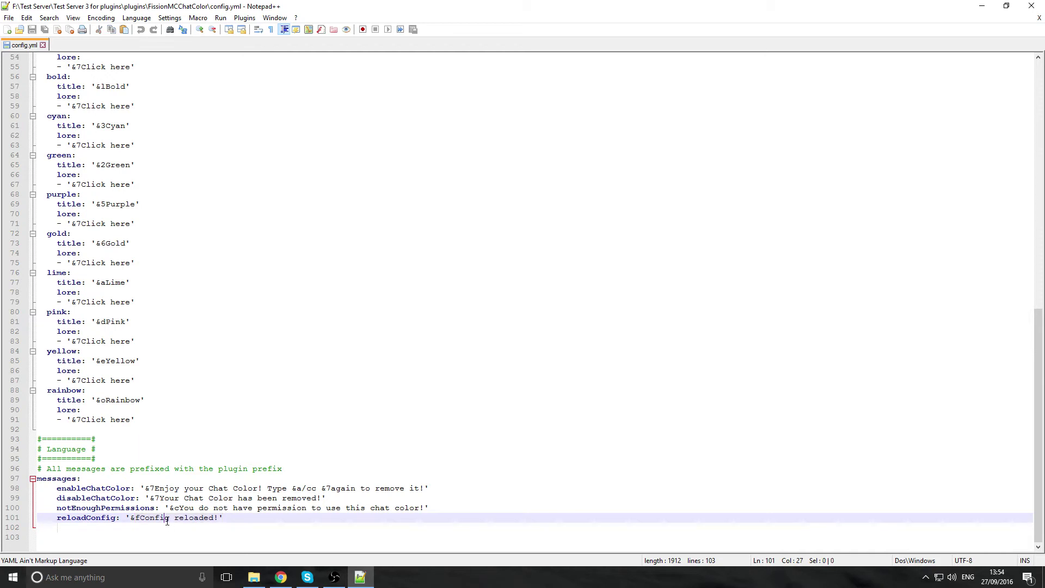
{"action": "left_click_drag", "start_coordinate": [151, 488], "coordinate": [159, 488]}
{"action": "key", "text": "shift+Up"}
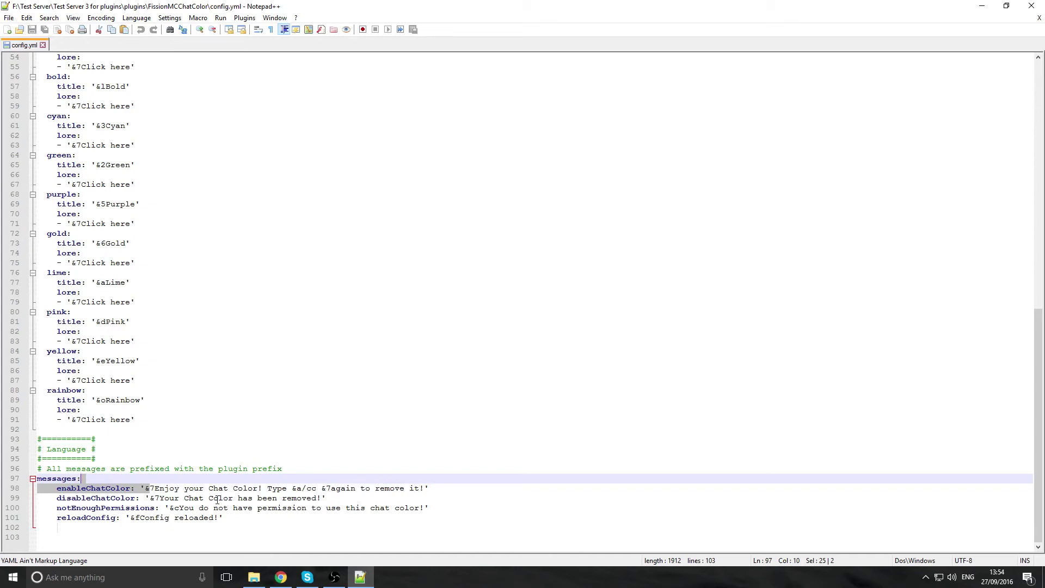
{"action": "left_click", "coordinate": [226, 516]}
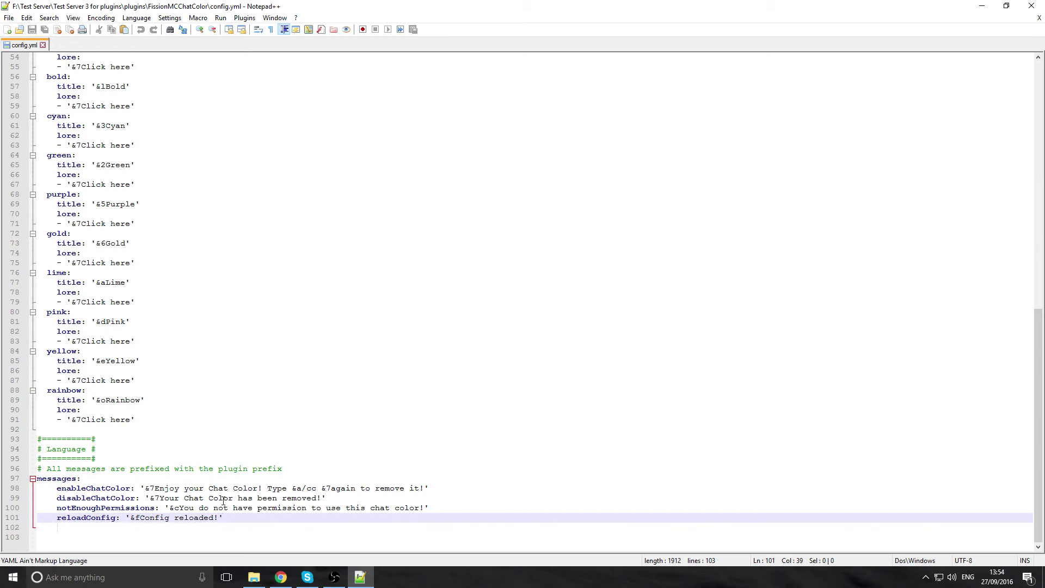
{"action": "scroll", "coordinate": [248, 494], "scroll_direction": "up", "scroll_amount": 9}
{"action": "scroll", "coordinate": [248, 494], "scroll_direction": "up", "scroll_amount": 9}
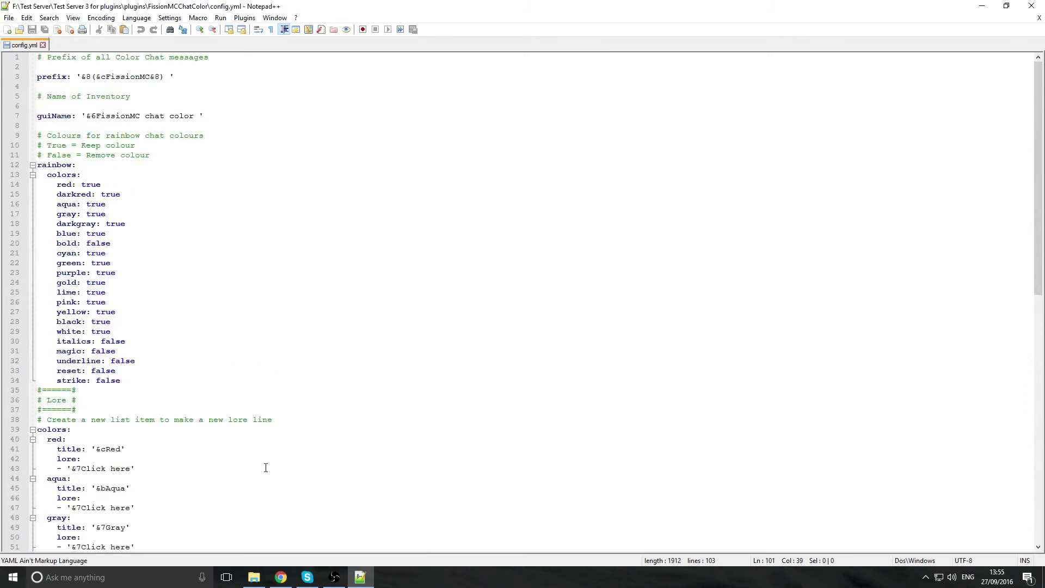
- Show The Amazing ChatColor 1.1 SpigotMC page, highlighting its Vault dependency note
{"action": "left_click", "coordinate": [280, 577]}
{"action": "scroll", "coordinate": [171, 373], "scroll_direction": "down", "scroll_amount": 2}
{"action": "scroll", "coordinate": [171, 376], "scroll_direction": "up", "scroll_amount": 1}
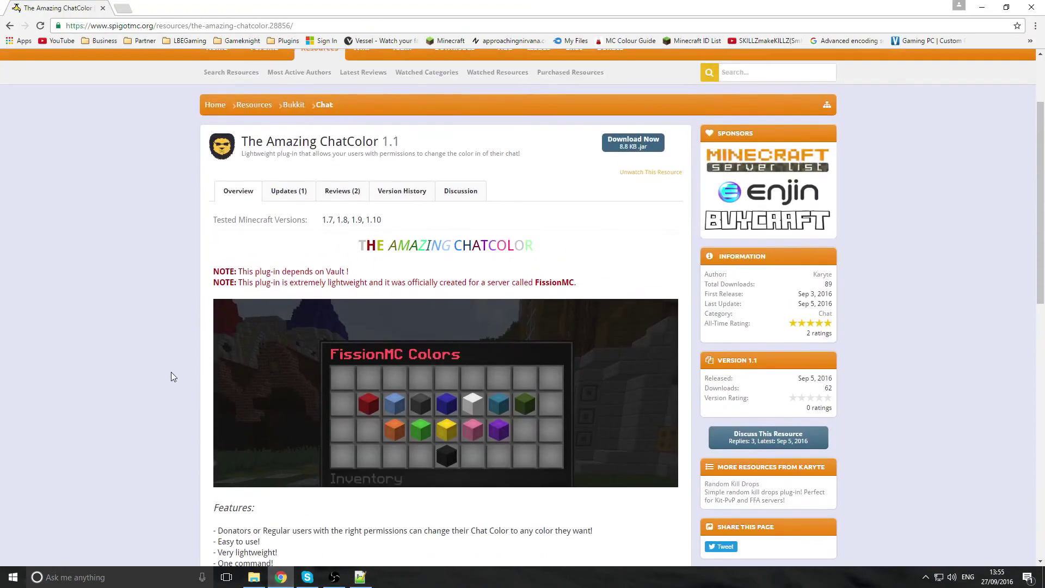
{"action": "left_click_drag", "start_coordinate": [345, 275], "coordinate": [333, 274]}
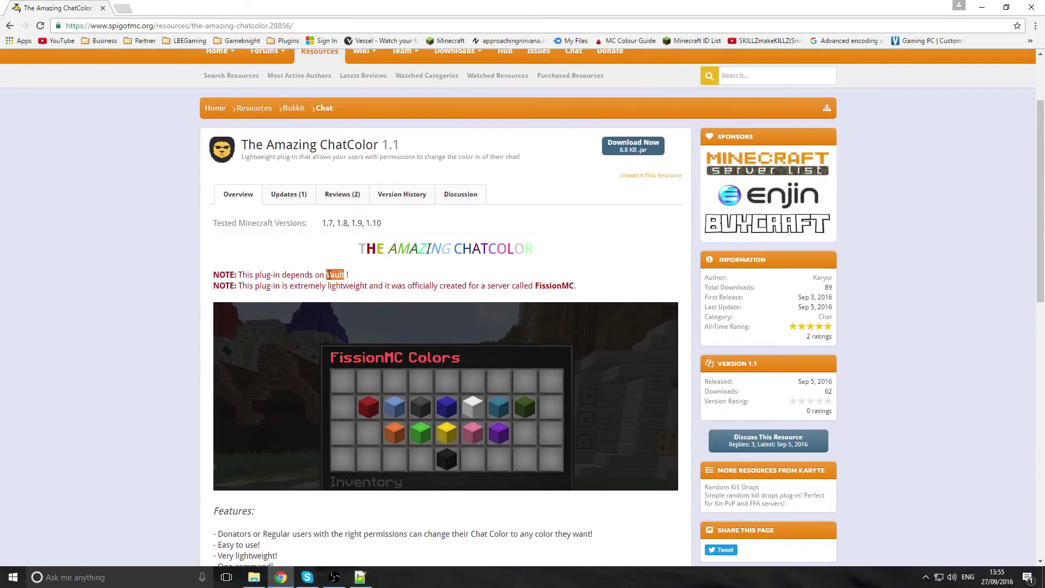
{"action": "scroll", "coordinate": [151, 387], "scroll_direction": "down", "scroll_amount": 6}
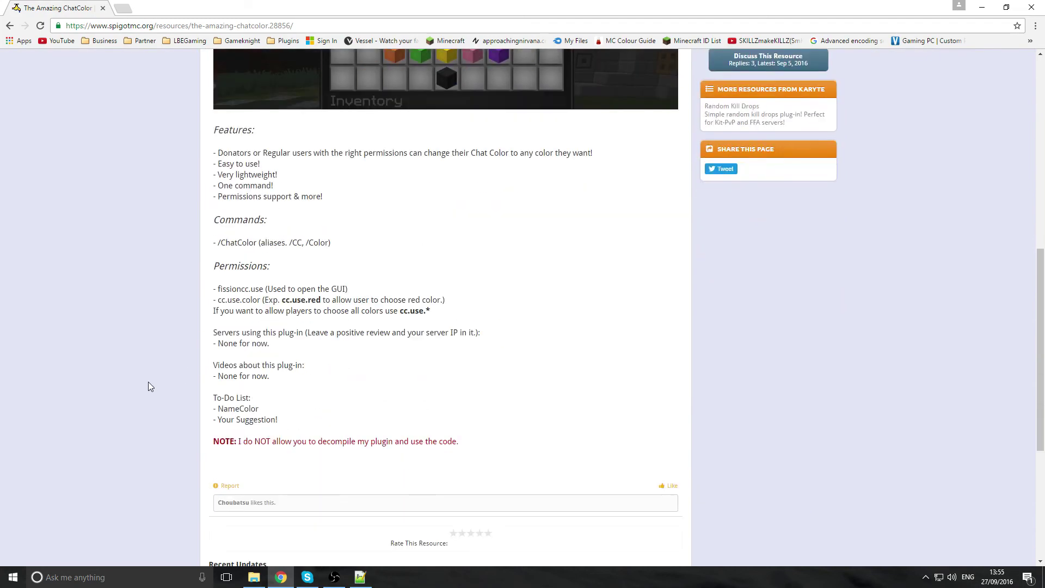
{"action": "scroll", "coordinate": [149, 381], "scroll_direction": "up", "scroll_amount": 9}
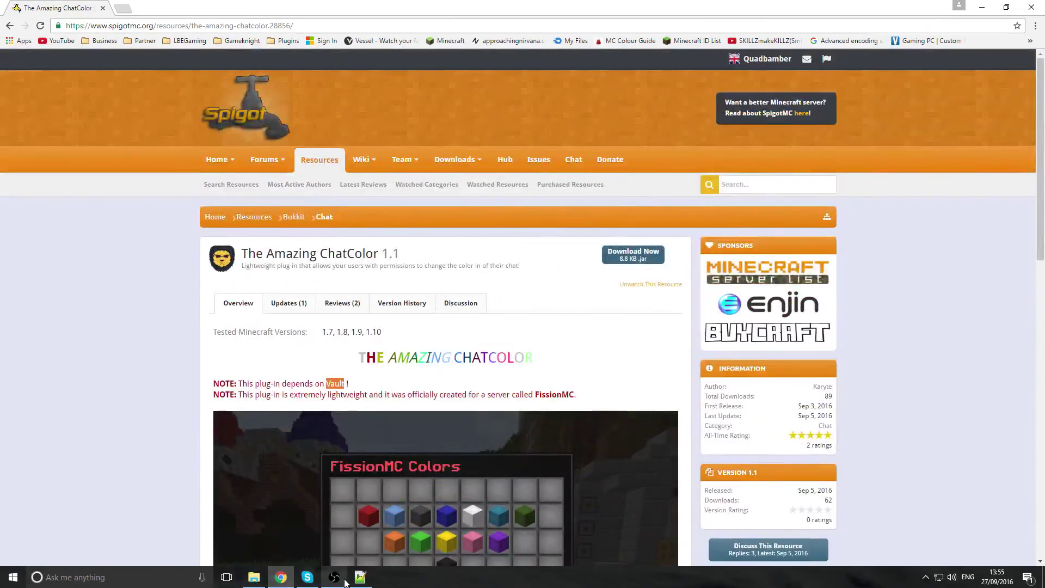
- Return to config.yml in Notepad++ and place the cursor at the reset: false line
{"action": "left_click", "coordinate": [360, 577]}
{"action": "left_click", "coordinate": [232, 370]}
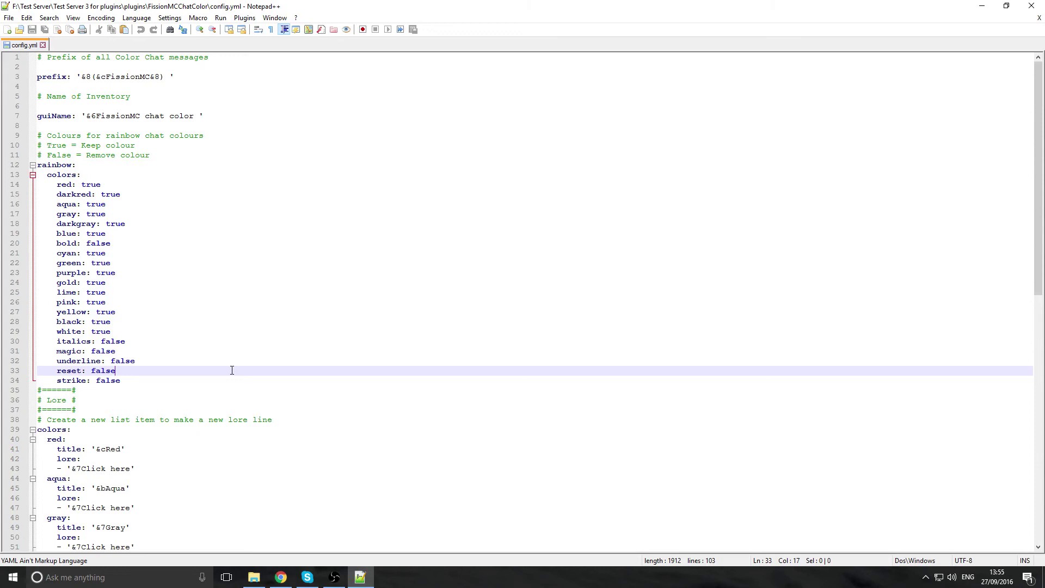